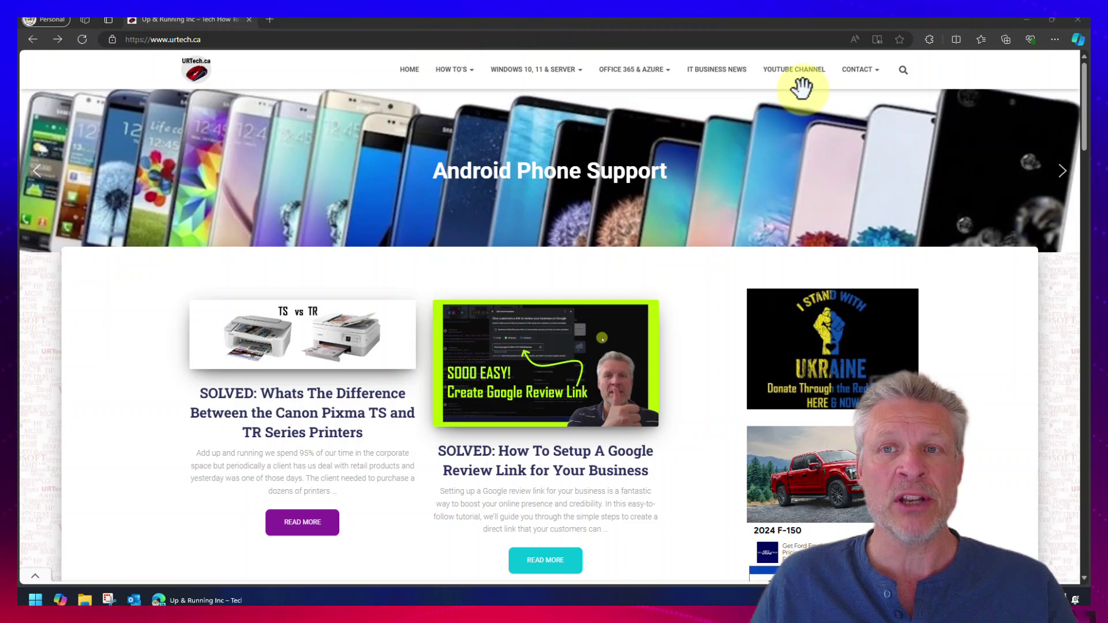
- Go from the channel to Studio content and show the Promotions tab
{"action": "left_click", "coordinate": [788, 69]}
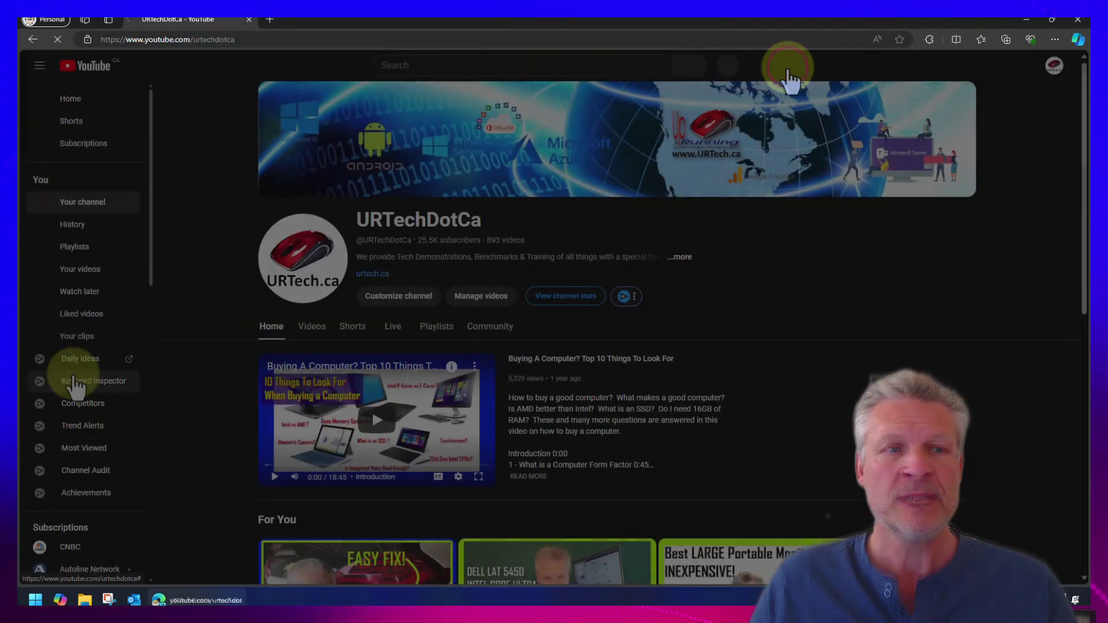
{"action": "left_click", "coordinate": [88, 267]}
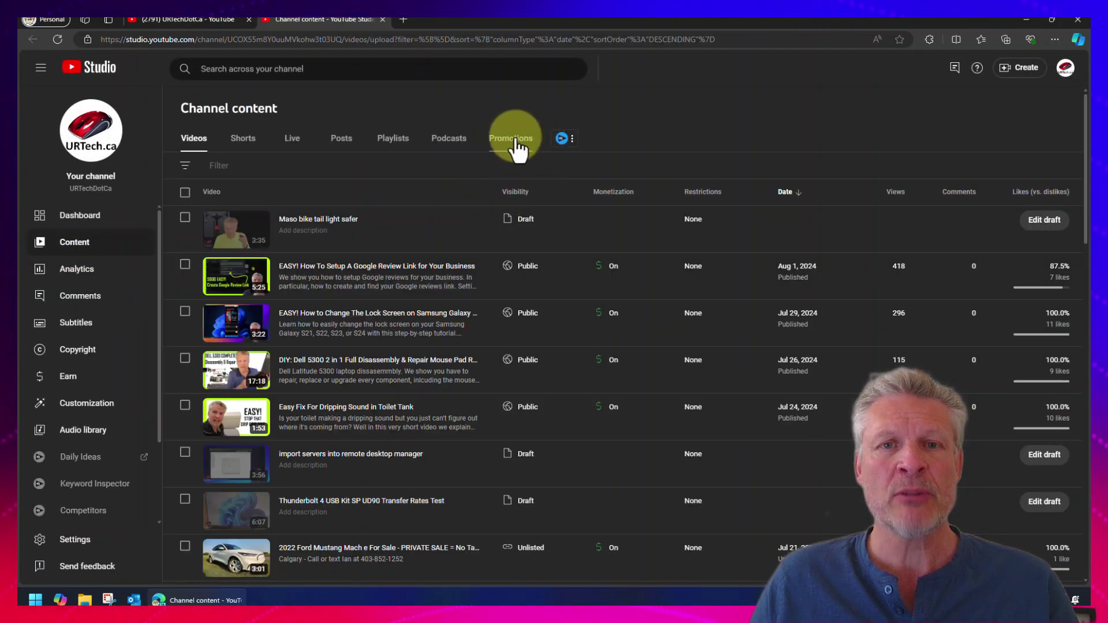
{"action": "left_click", "coordinate": [513, 138]}
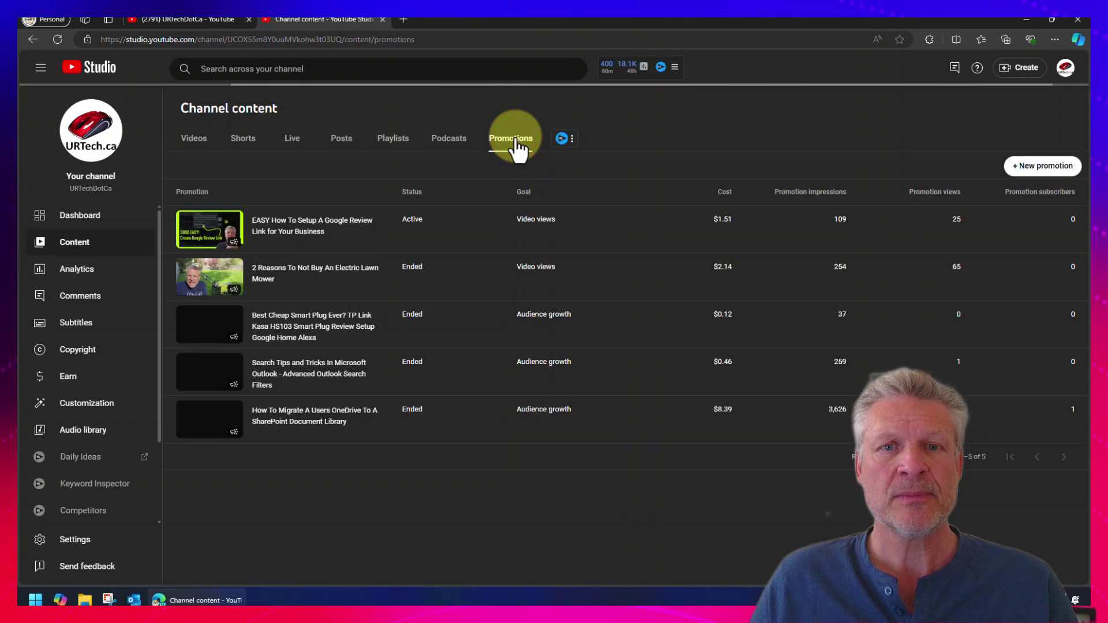
- Create a new Audience growth promotion for the Samsung Galaxy lock screen video
{"action": "left_click", "coordinate": [1059, 167]}
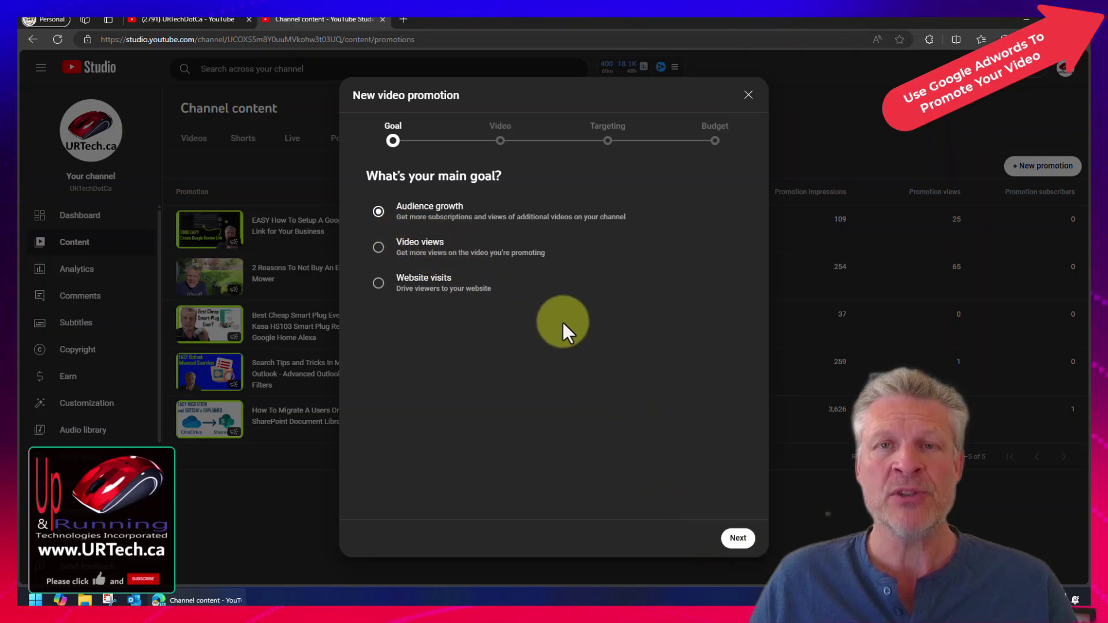
{"action": "left_click", "coordinate": [737, 538]}
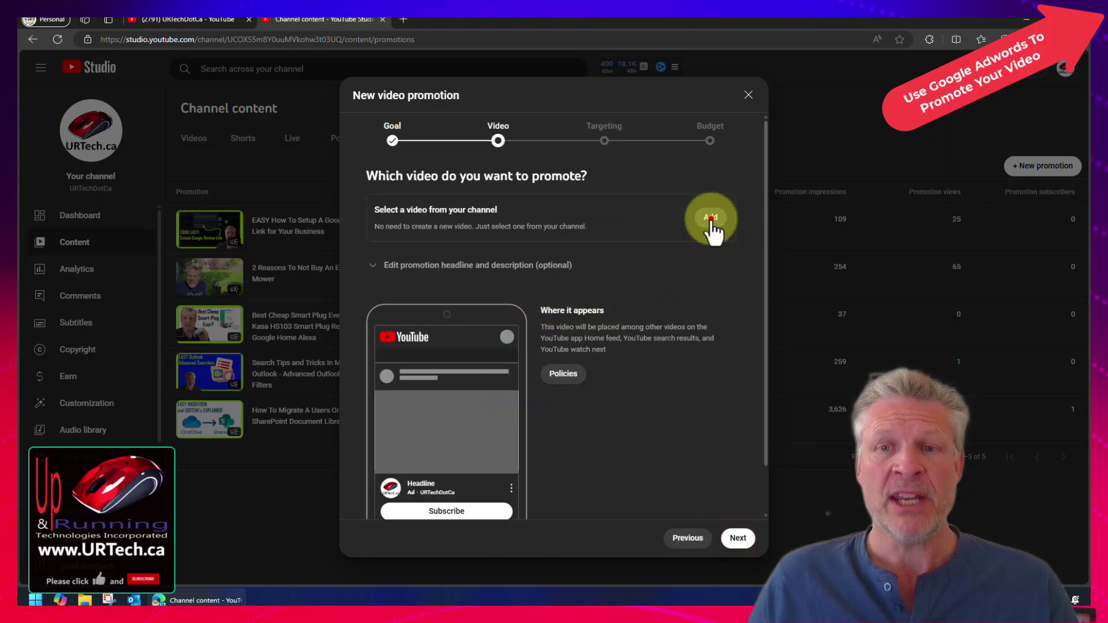
{"action": "left_click", "coordinate": [713, 222]}
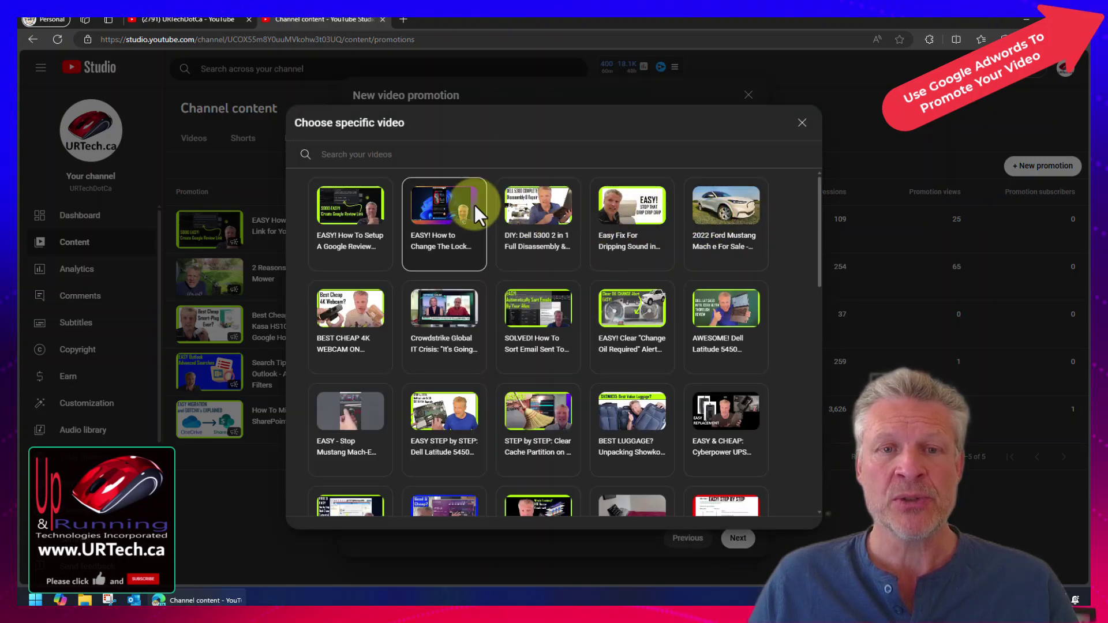
{"action": "left_click", "coordinate": [443, 197]}
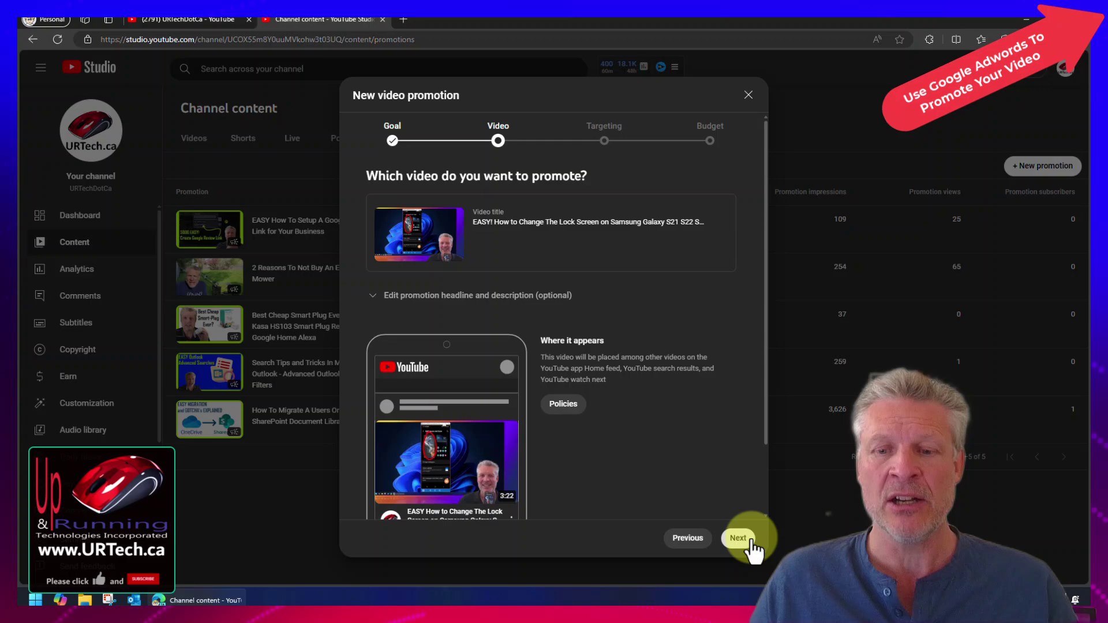
- In audience targeting, remove Philippines and India and add Australia
{"action": "left_click", "coordinate": [750, 540]}
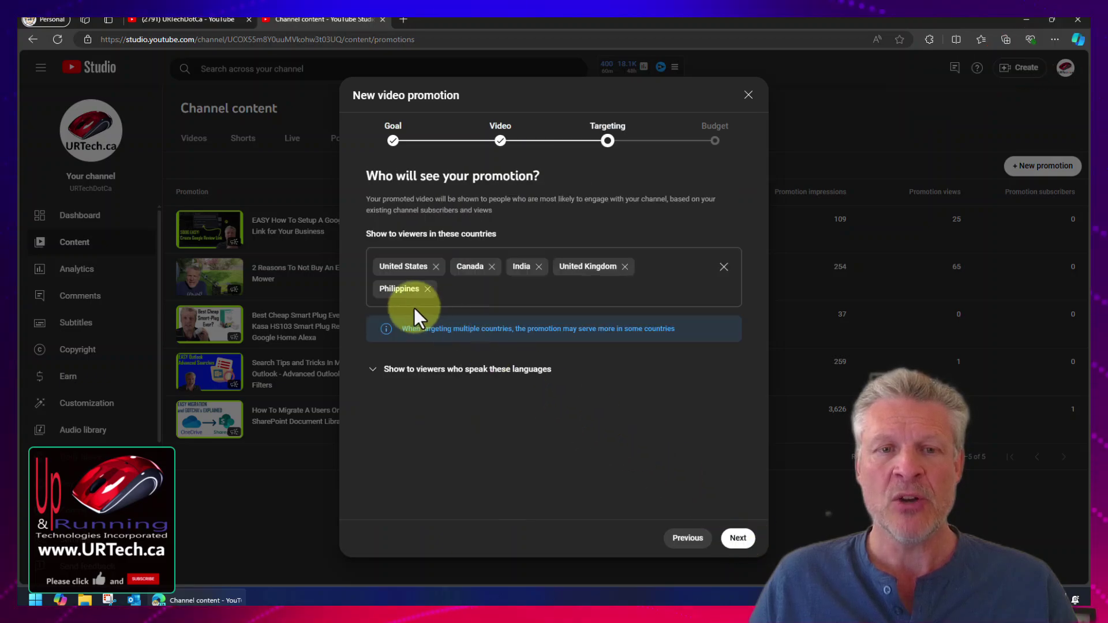
{"action": "left_click", "coordinate": [426, 289]}
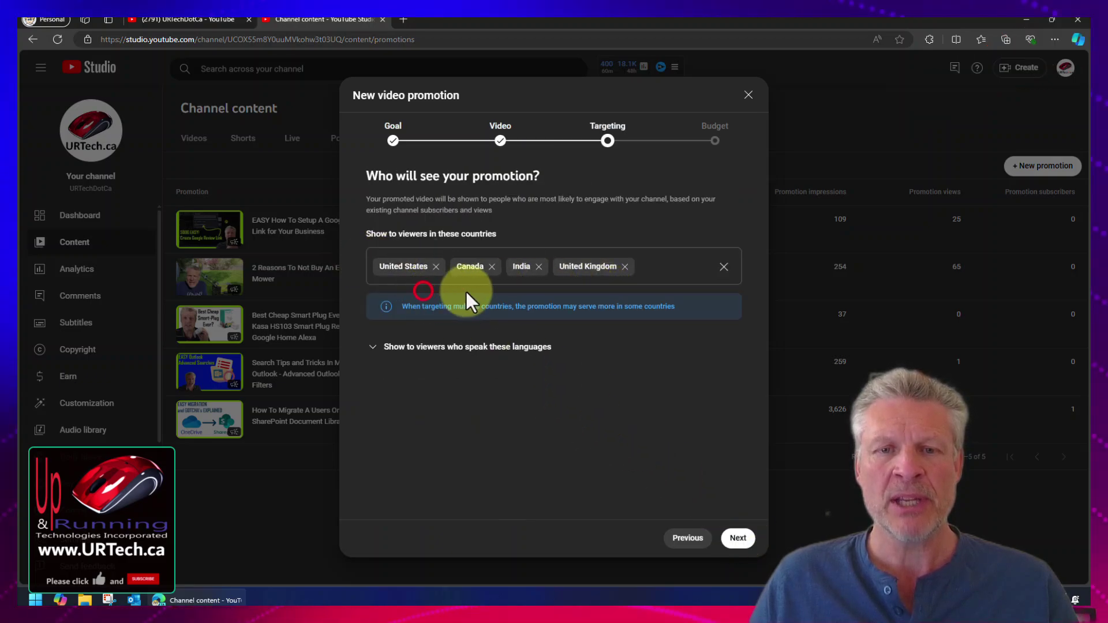
{"action": "left_click", "coordinate": [641, 265]}
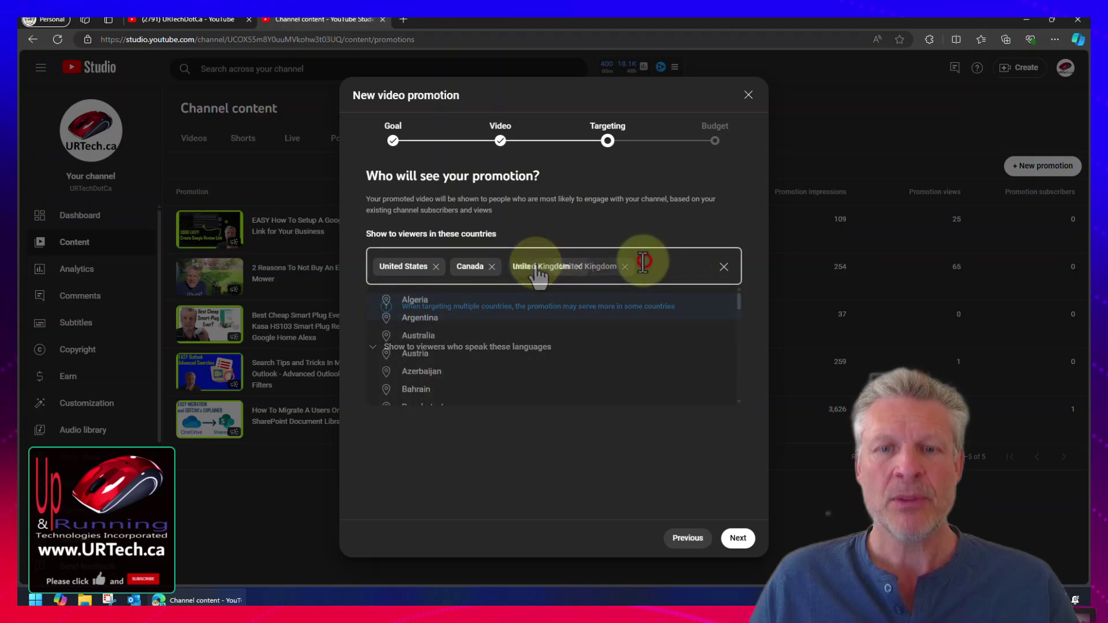
{"action": "left_click", "coordinate": [412, 334]}
- Add Argentina, Brazil and Norway to the target countries
{"action": "left_click", "coordinate": [672, 267]}
{"action": "type", "text": "arge"}
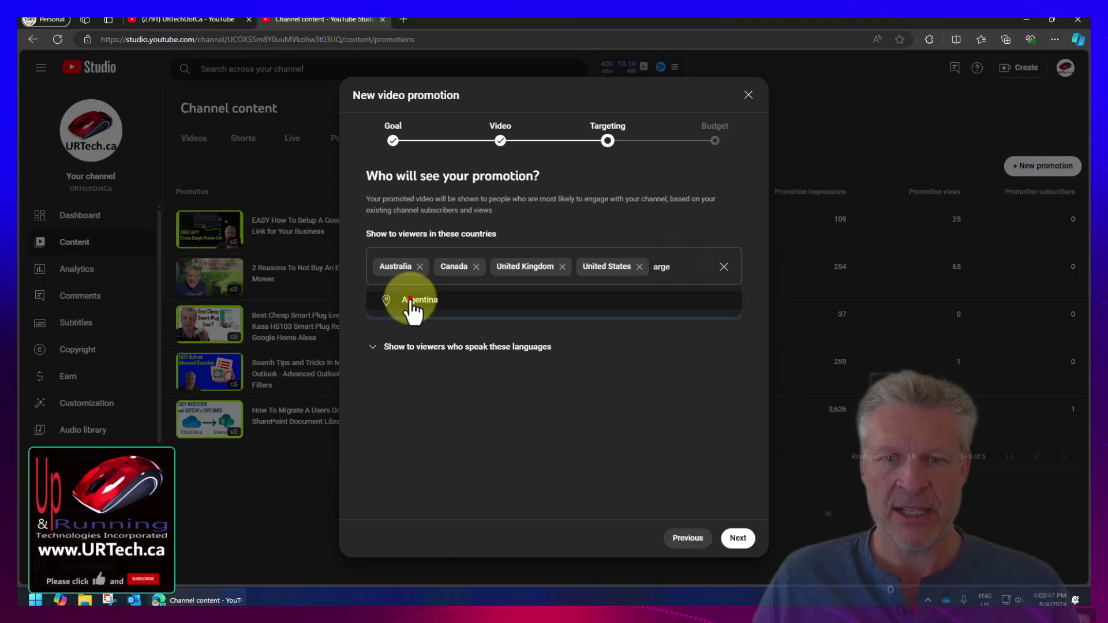
{"action": "left_click", "coordinate": [415, 300]}
{"action": "type", "text": "brazi"}
{"action": "left_click", "coordinate": [414, 322]}
{"action": "left_click", "coordinate": [506, 295]}
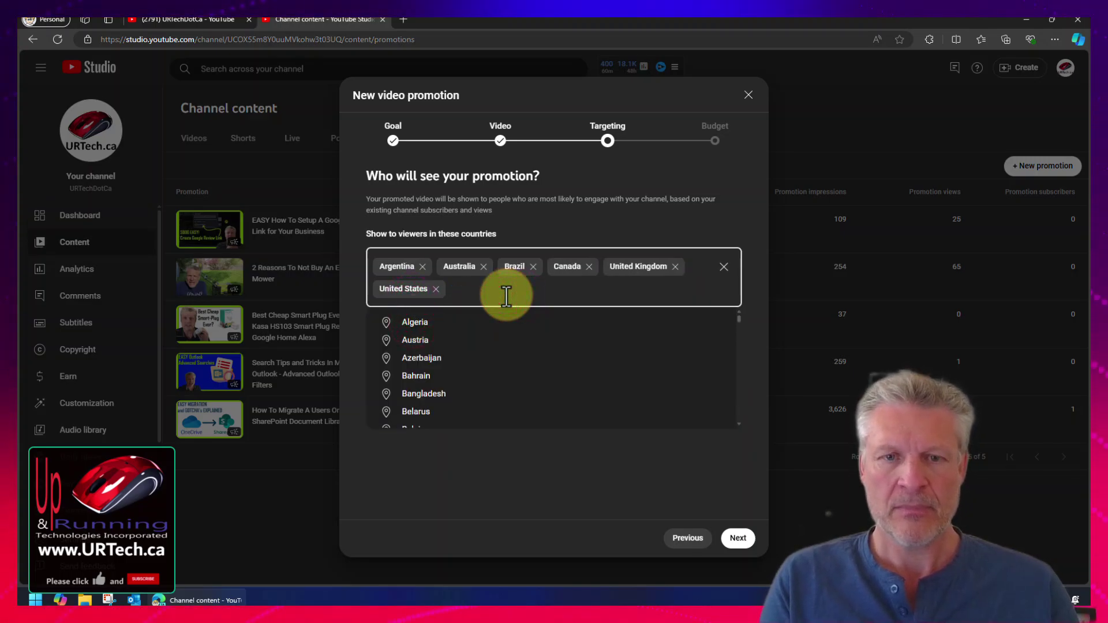
{"action": "type", "text": "norw"}
{"action": "left_click", "coordinate": [432, 321]}
- Add France and Germany, and re-add the Philippines to the target countries
{"action": "left_click", "coordinate": [589, 289]}
{"action": "type", "text": "g"}
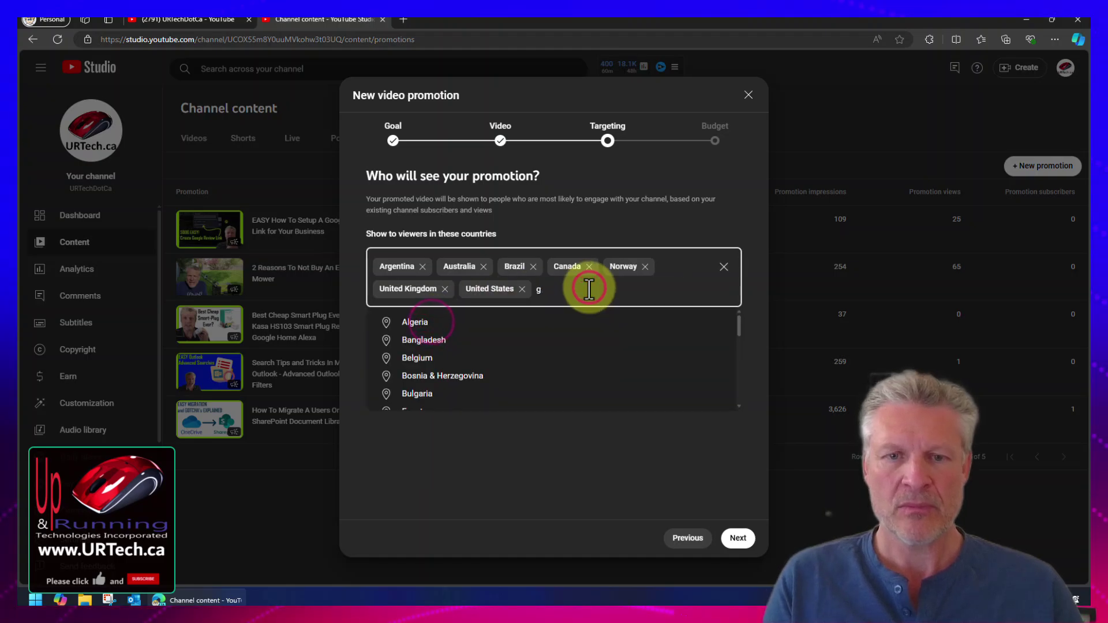
{"action": "key", "text": "BackSpace"}
{"action": "type", "text": "fran"}
{"action": "key", "text": "Return"}
{"action": "left_click", "coordinate": [651, 289]}
{"action": "type", "text": "ger"}
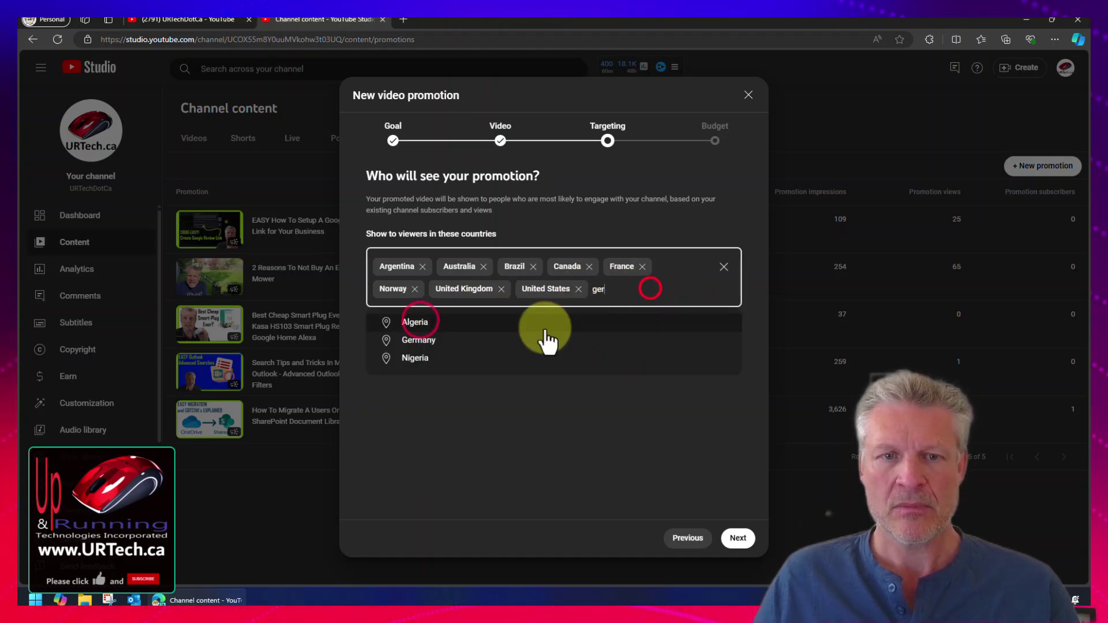
{"action": "left_click", "coordinate": [545, 340]}
{"action": "left_click", "coordinate": [669, 289]}
{"action": "type", "text": "phil"}
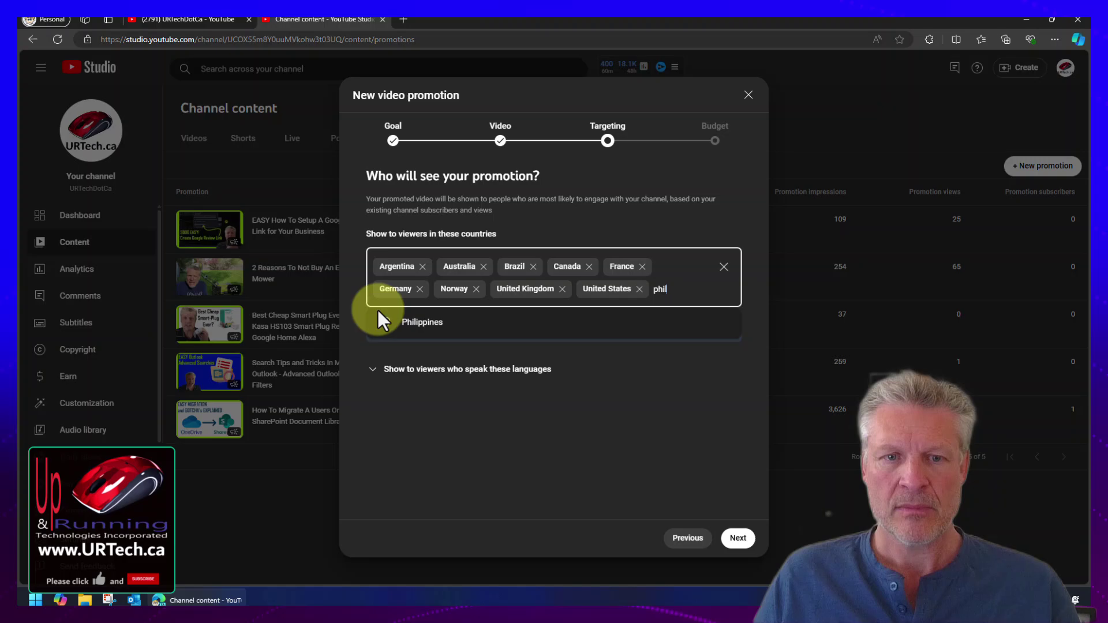
{"action": "left_click", "coordinate": [384, 321]}
- Search for and add Spain, Portugal and Mexico, then close the suggestions list
{"action": "left_click", "coordinate": [489, 314]}
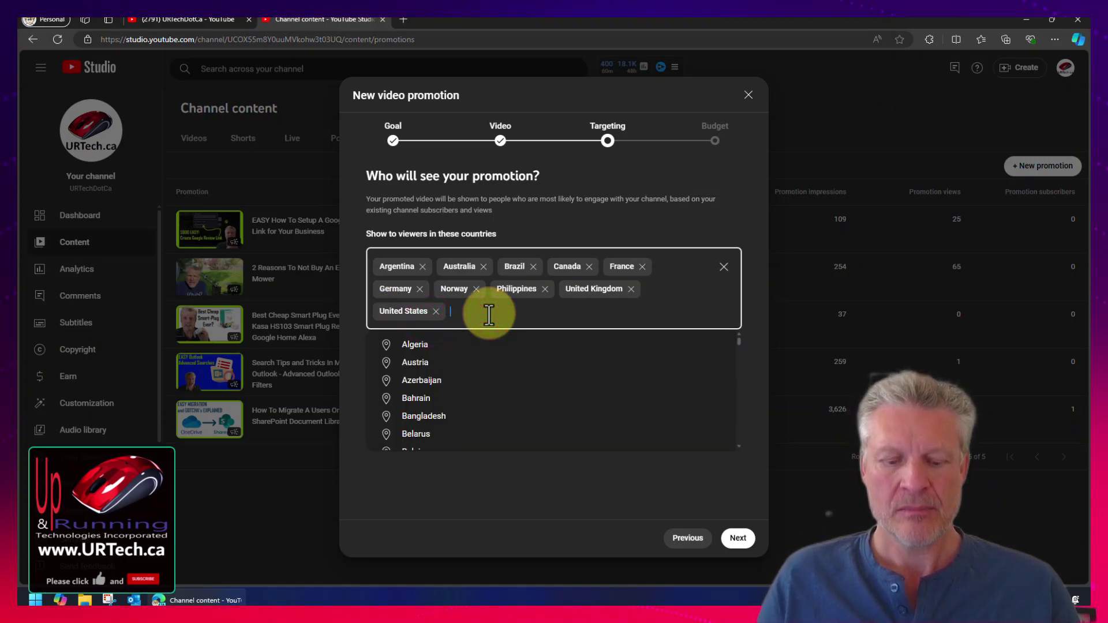
{"action": "type", "text": "spain"}
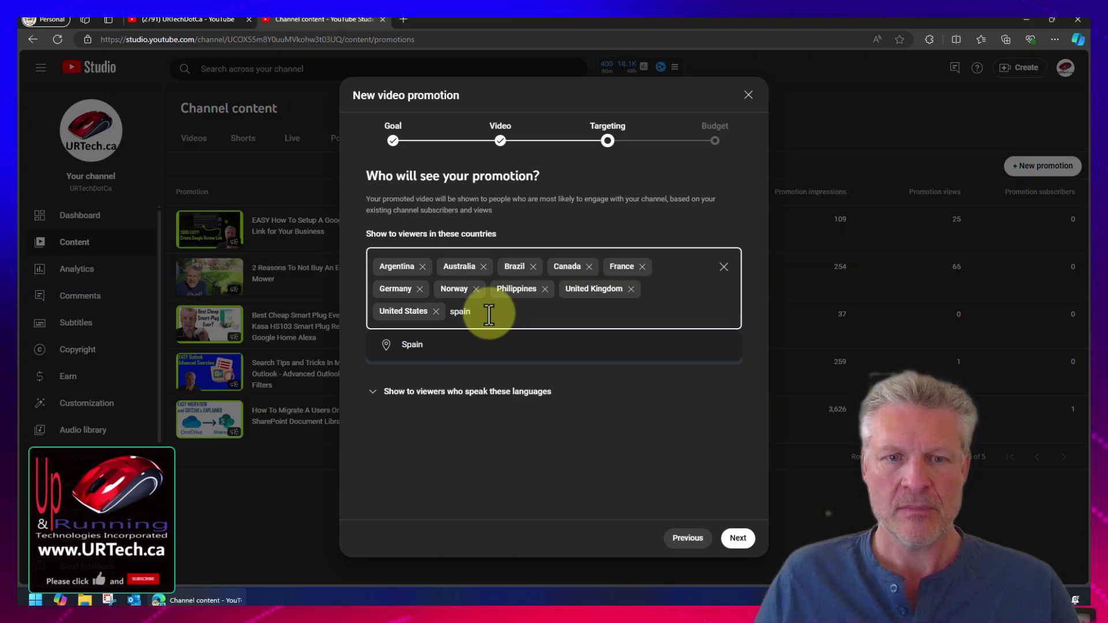
{"action": "left_click", "coordinate": [411, 344]}
{"action": "left_click", "coordinate": [531, 311]}
{"action": "type", "text": "prot"}
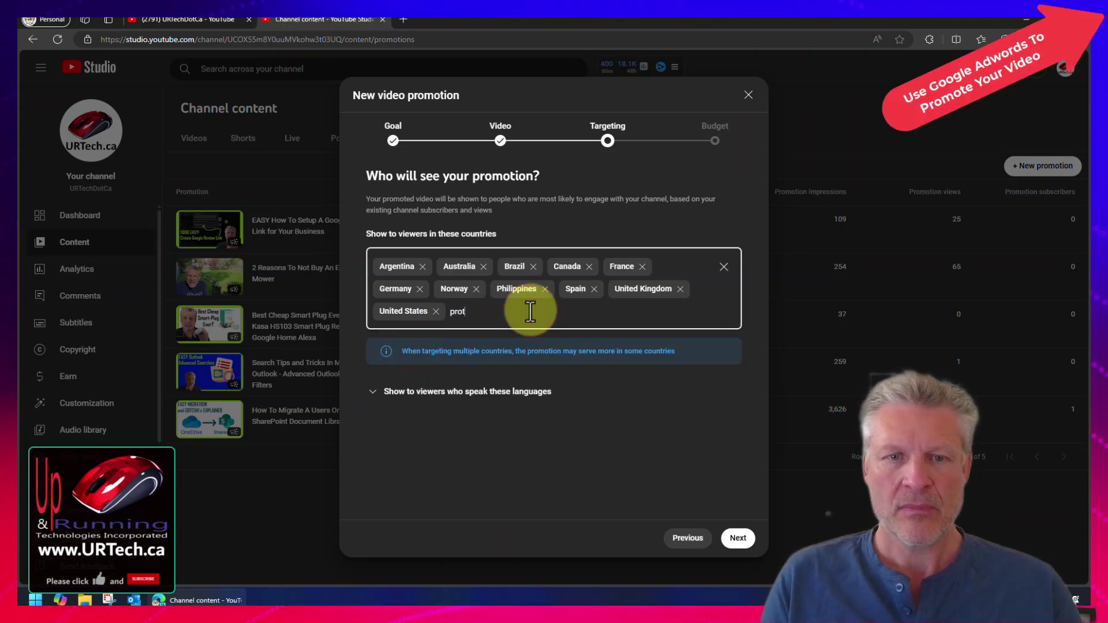
{"action": "key", "text": "BackSpace"}
{"action": "key", "text": "BackSpace"}
{"action": "key", "text": "BackSpace"}
{"action": "type", "text": "ort"}
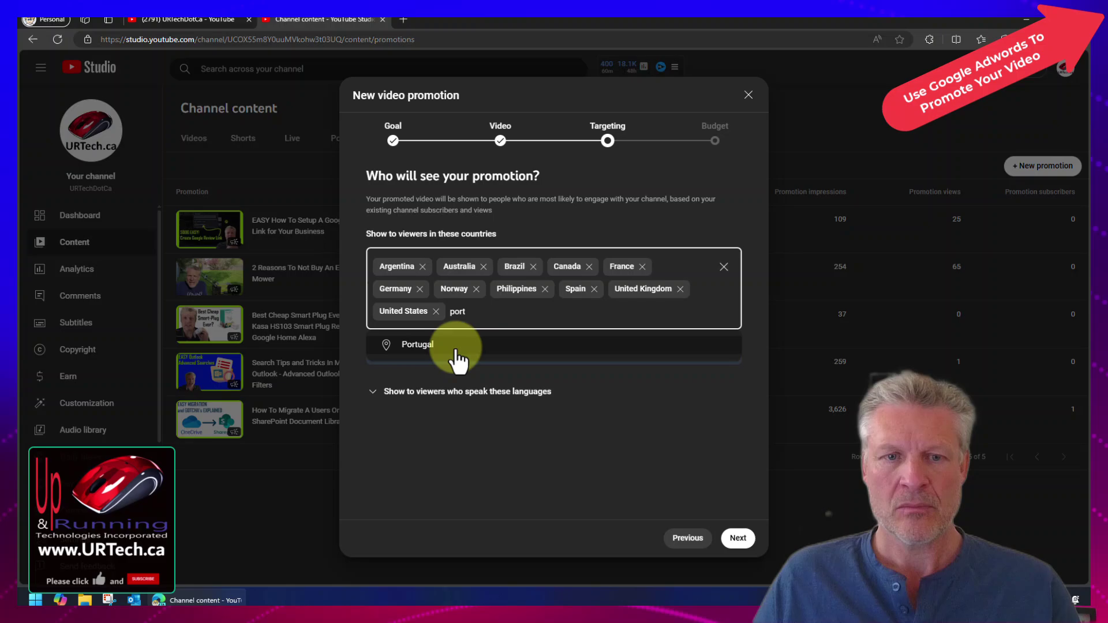
{"action": "left_click", "coordinate": [425, 342]}
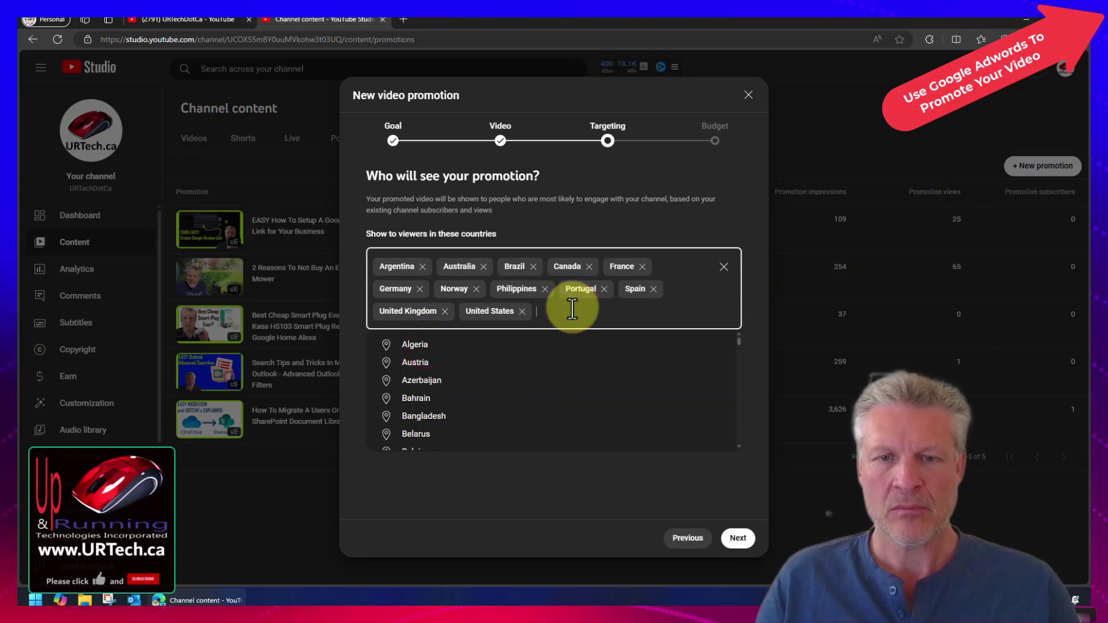
{"action": "type", "text": "mexi"}
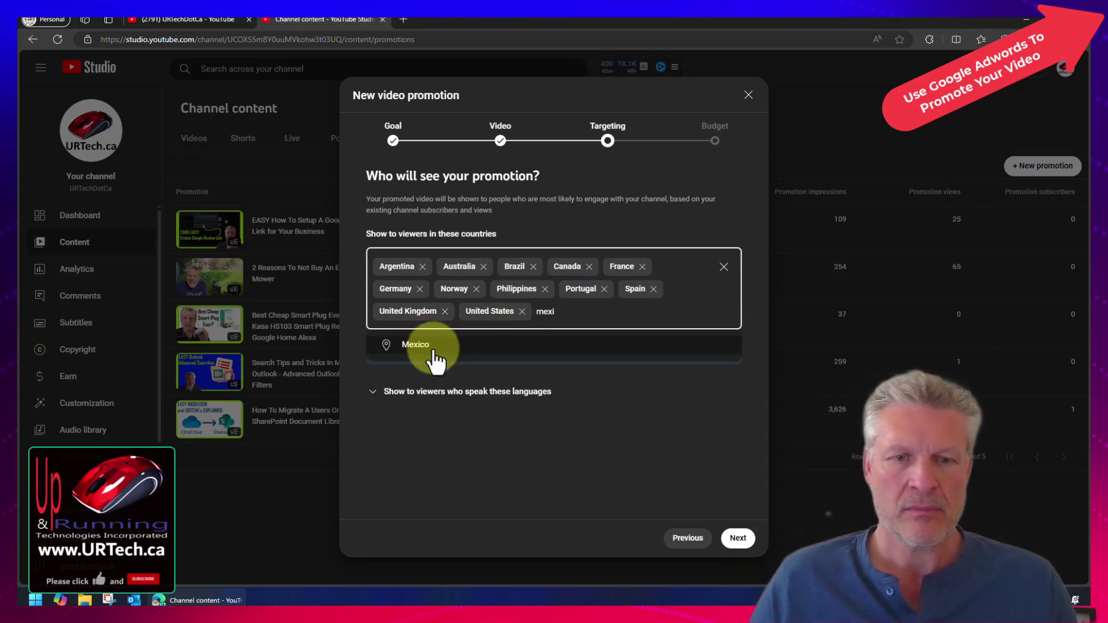
{"action": "left_click", "coordinate": [420, 344]}
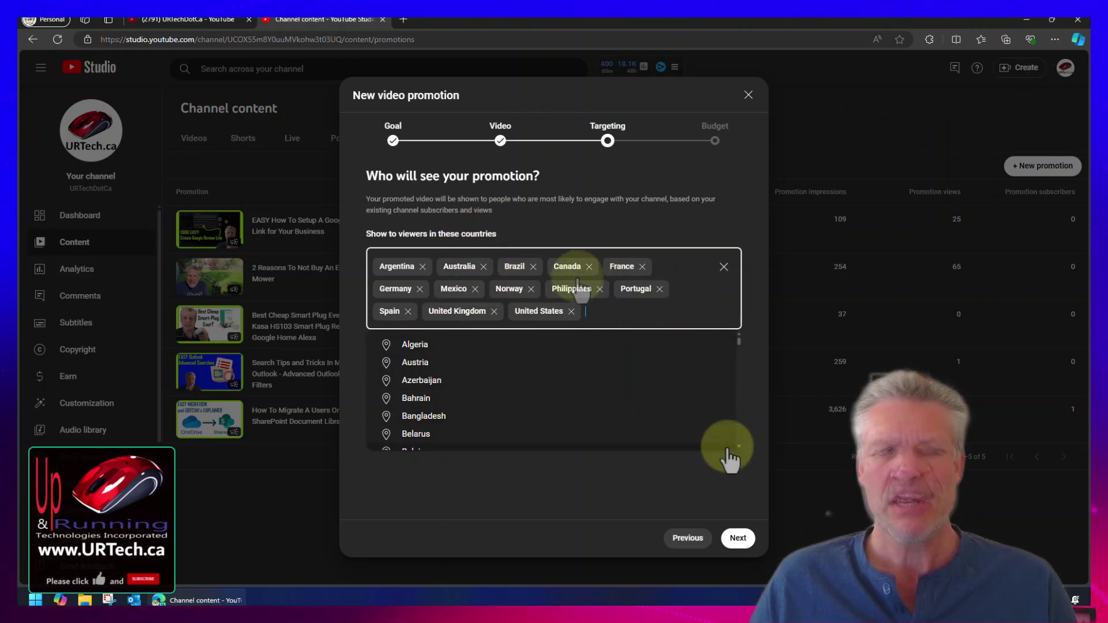
{"action": "left_click", "coordinate": [683, 214]}
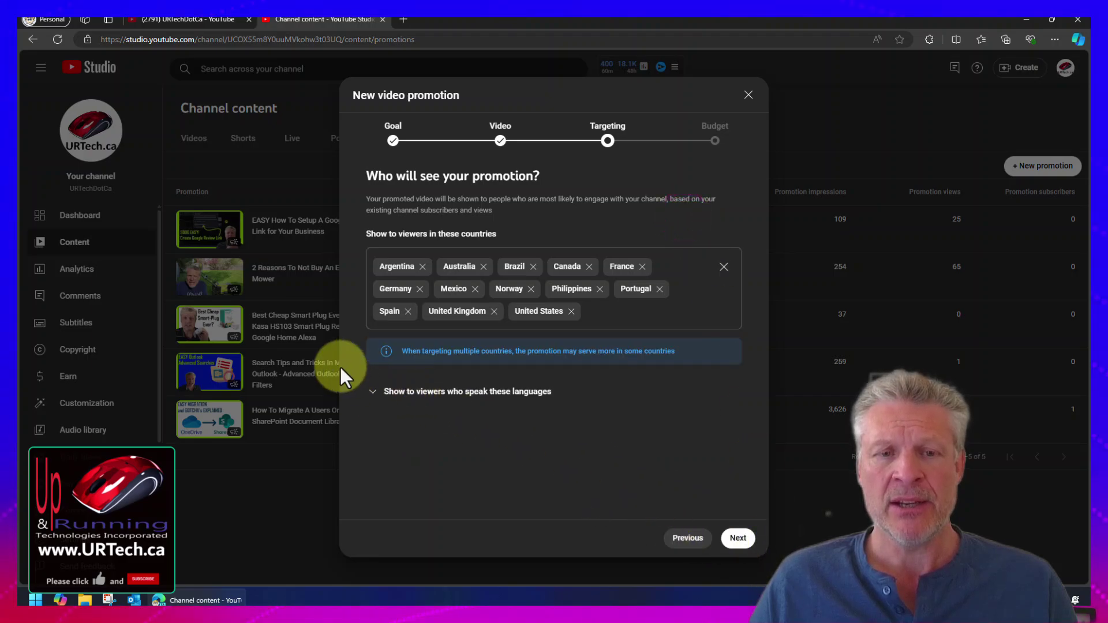
- Set English as the viewer language, then continue to the budget step
{"action": "left_click", "coordinate": [372, 392]}
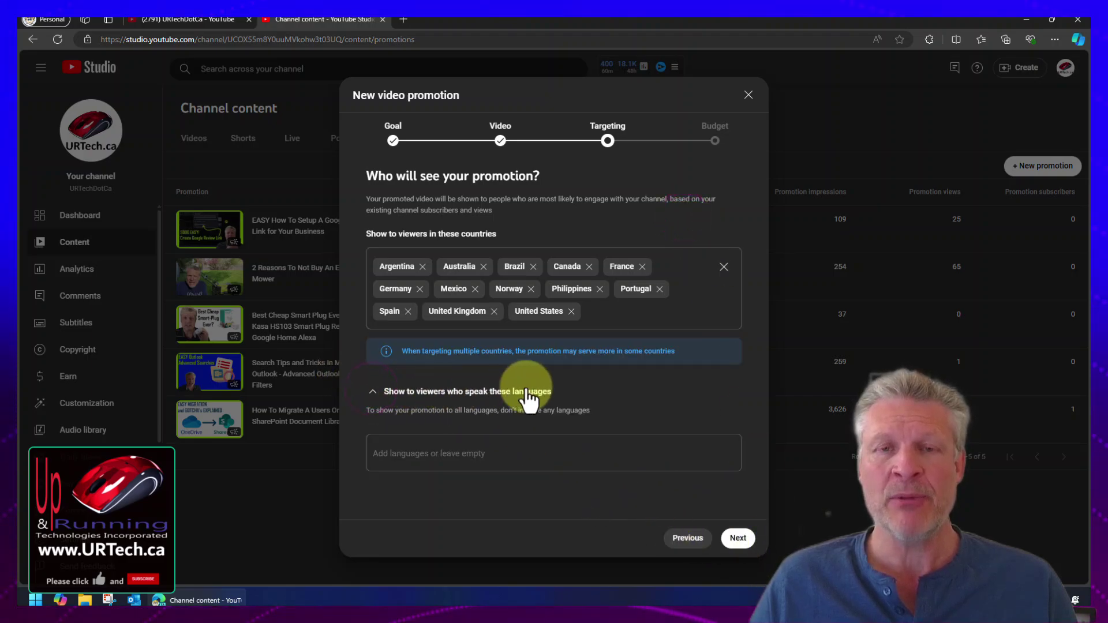
{"action": "left_click", "coordinate": [364, 392]}
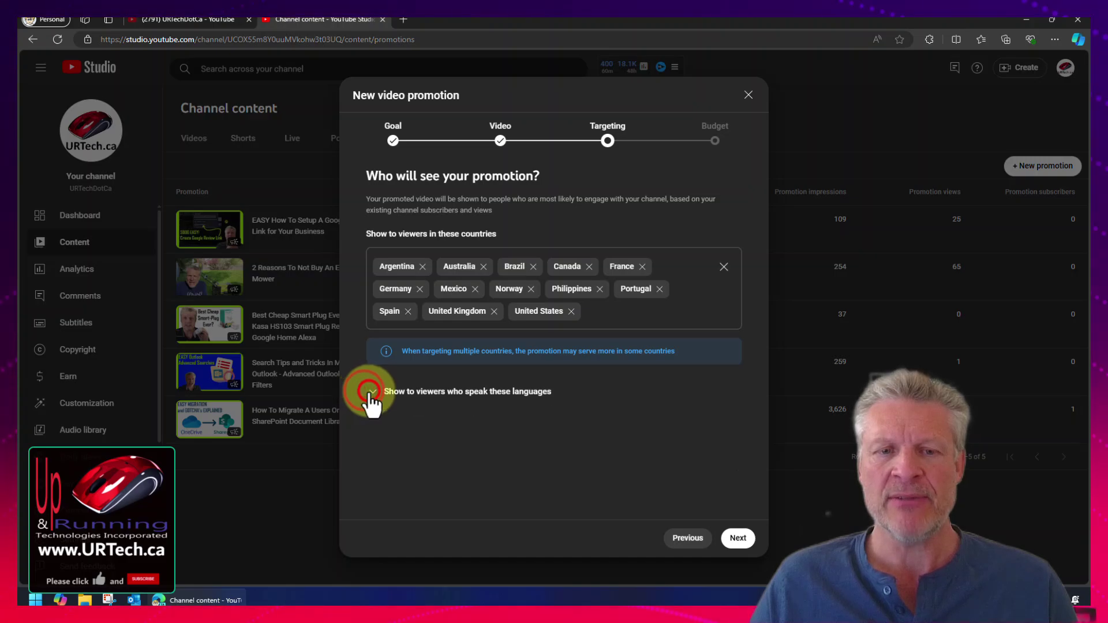
{"action": "left_click", "coordinate": [371, 393]}
{"action": "left_click", "coordinate": [405, 459]}
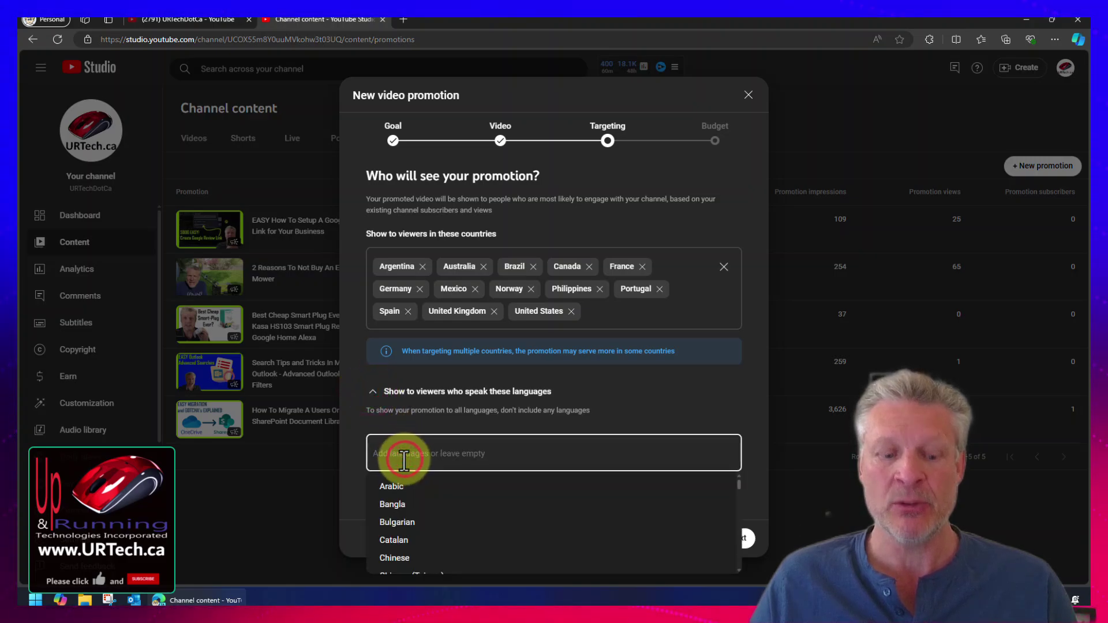
{"action": "type", "text": "eng"}
{"action": "left_click", "coordinate": [392, 486]}
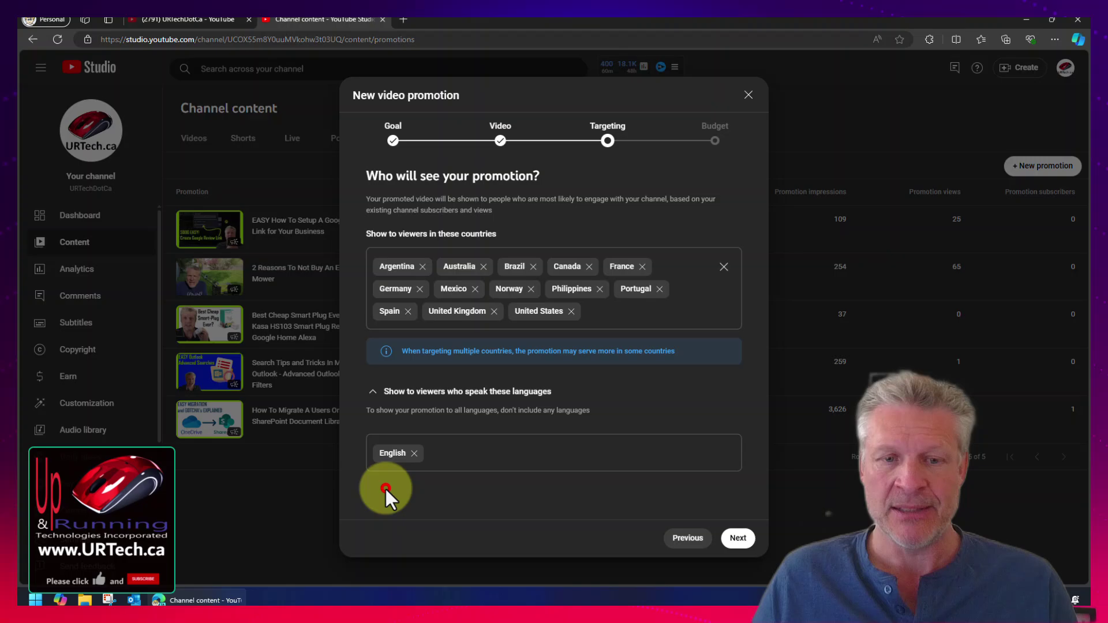
{"action": "left_click", "coordinate": [738, 538]}
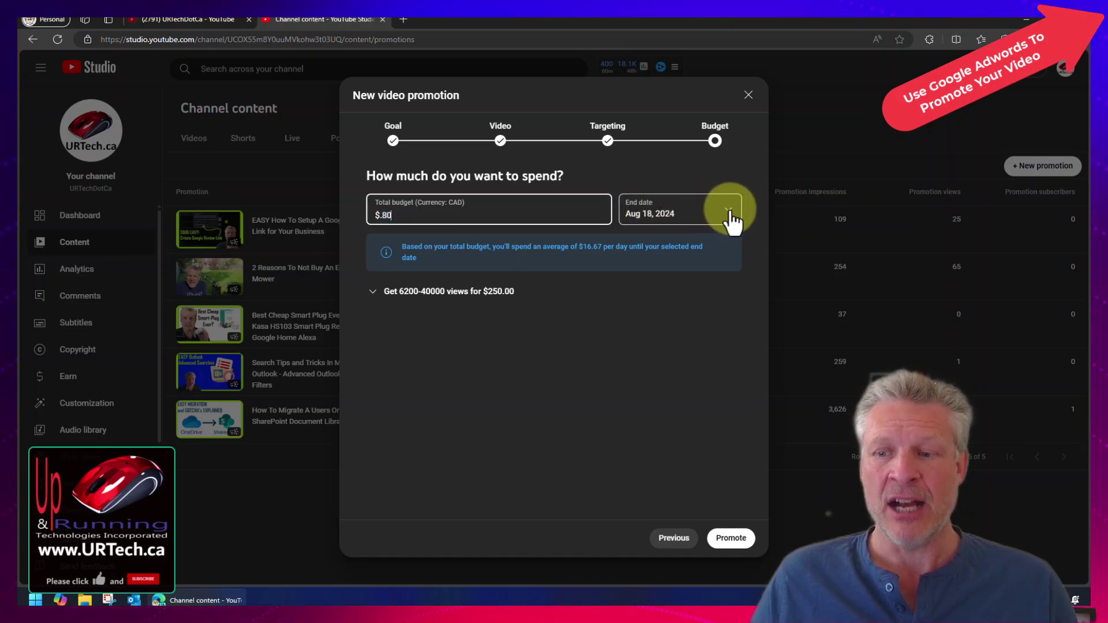
- Set end date Aug 12, 2024 and total budget 2, then view estimated views details
{"action": "left_click", "coordinate": [730, 209]}
{"action": "left_click", "coordinate": [653, 289]}
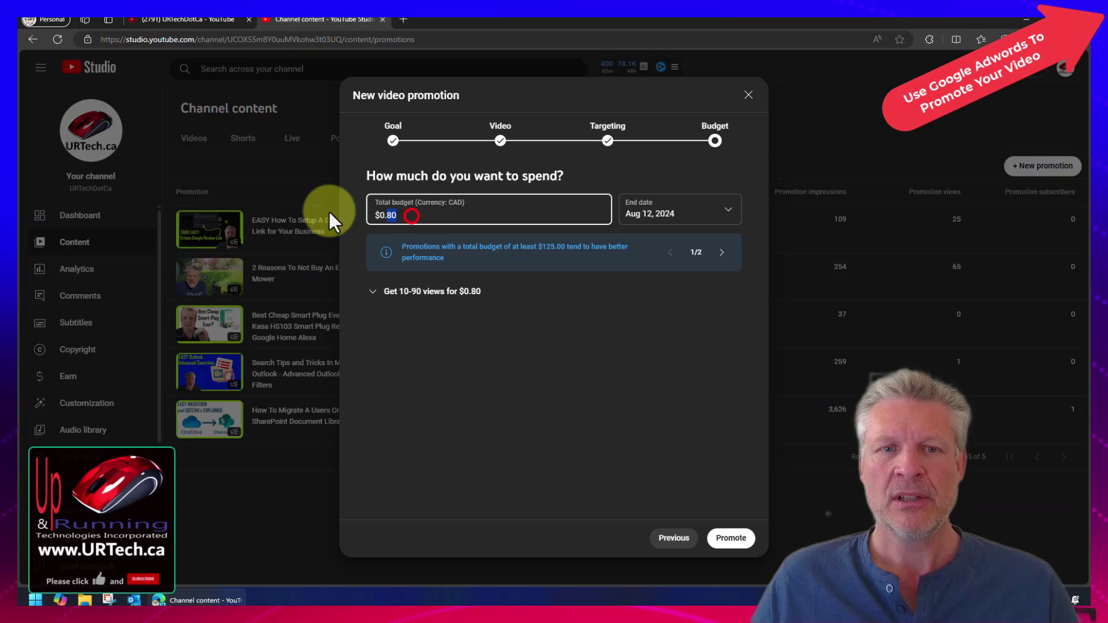
{"action": "triple_click", "coordinate": [411, 216]}
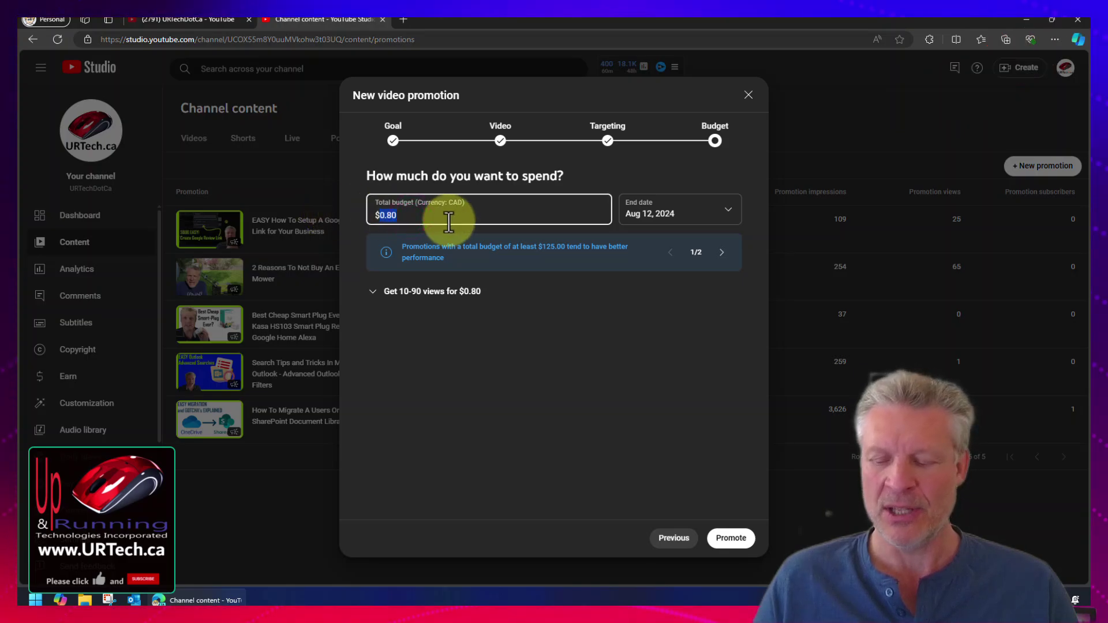
{"action": "type", "text": "2."}
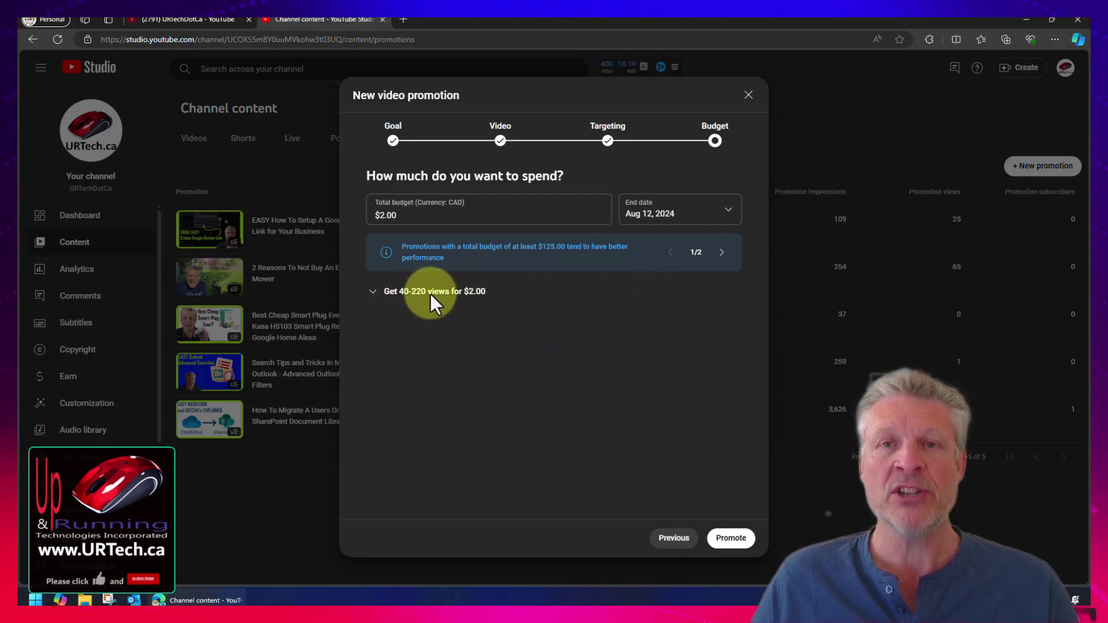
{"action": "left_click", "coordinate": [372, 292]}
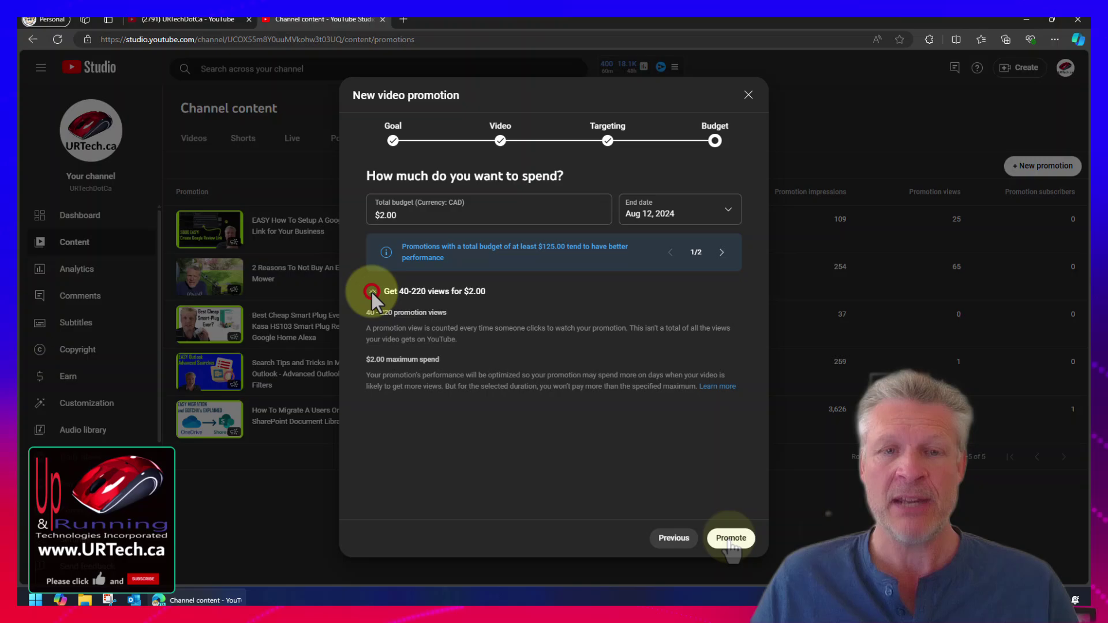
- Submit the $2.00 promotion with Promote
{"action": "left_click", "coordinate": [731, 540]}
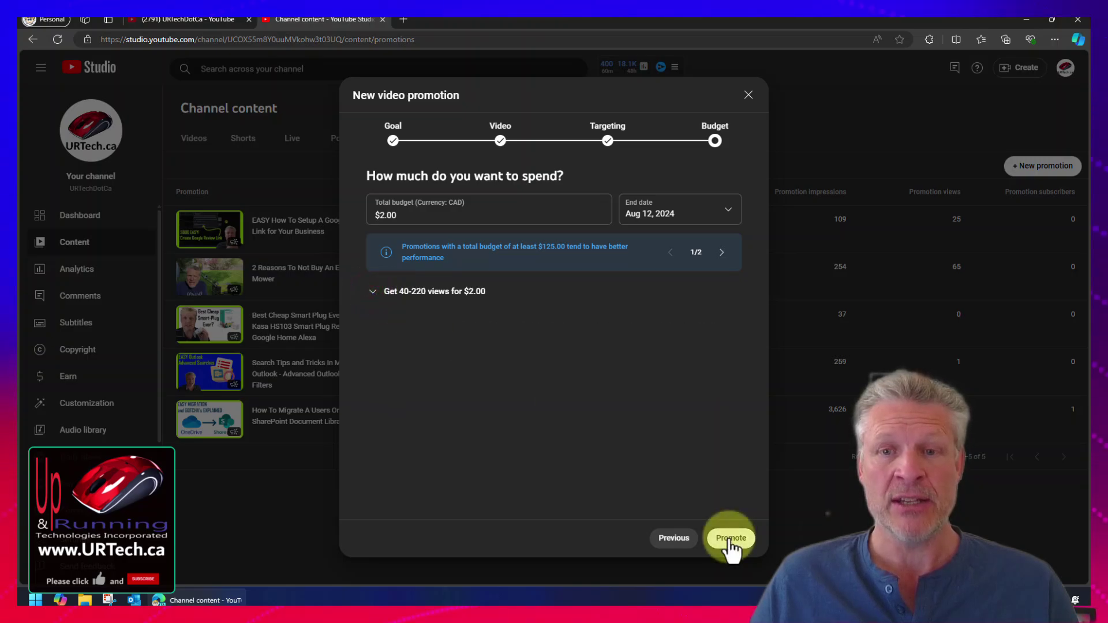